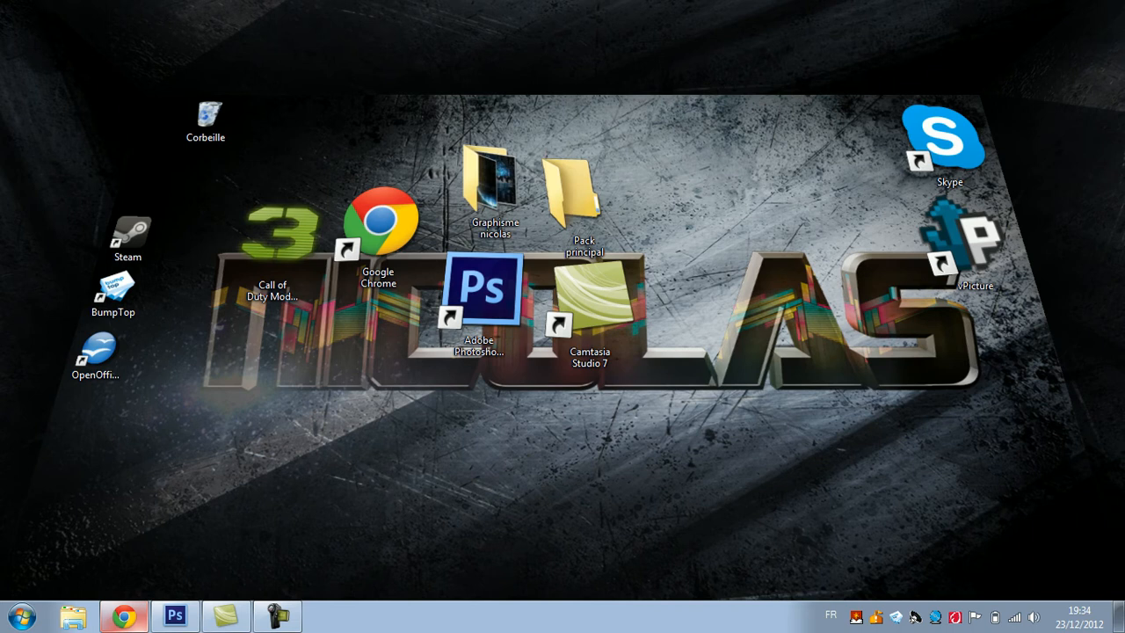
# Switch to Photoshop and compare the portrait document carrying the leopard overlay with the separate leopard source image
pyautogui.click(175, 615)
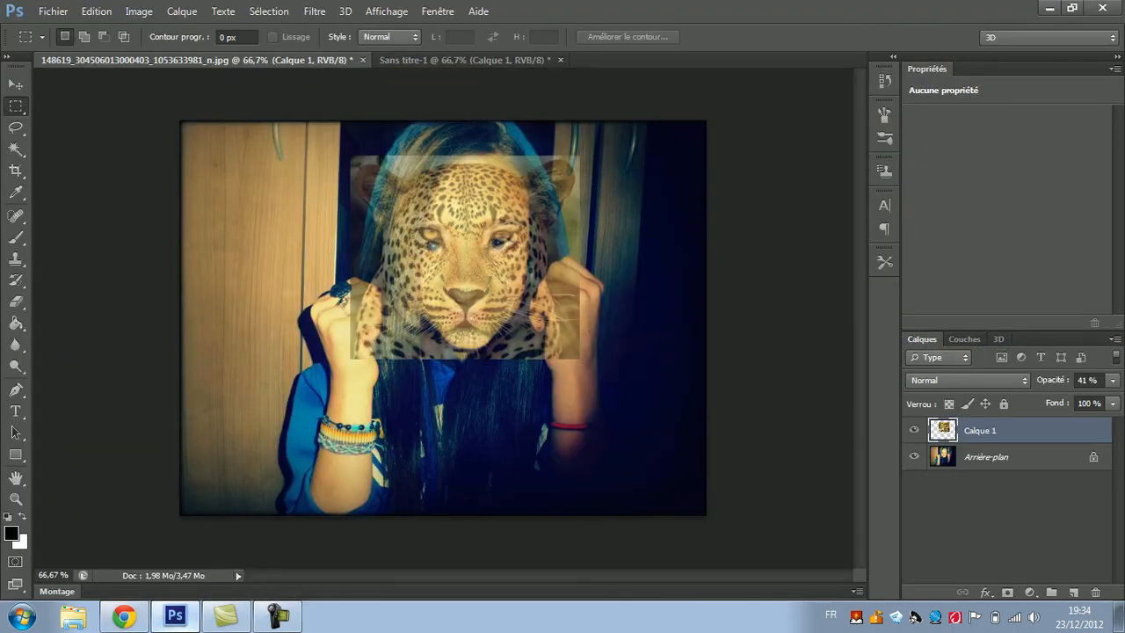
pyautogui.click(464, 60)
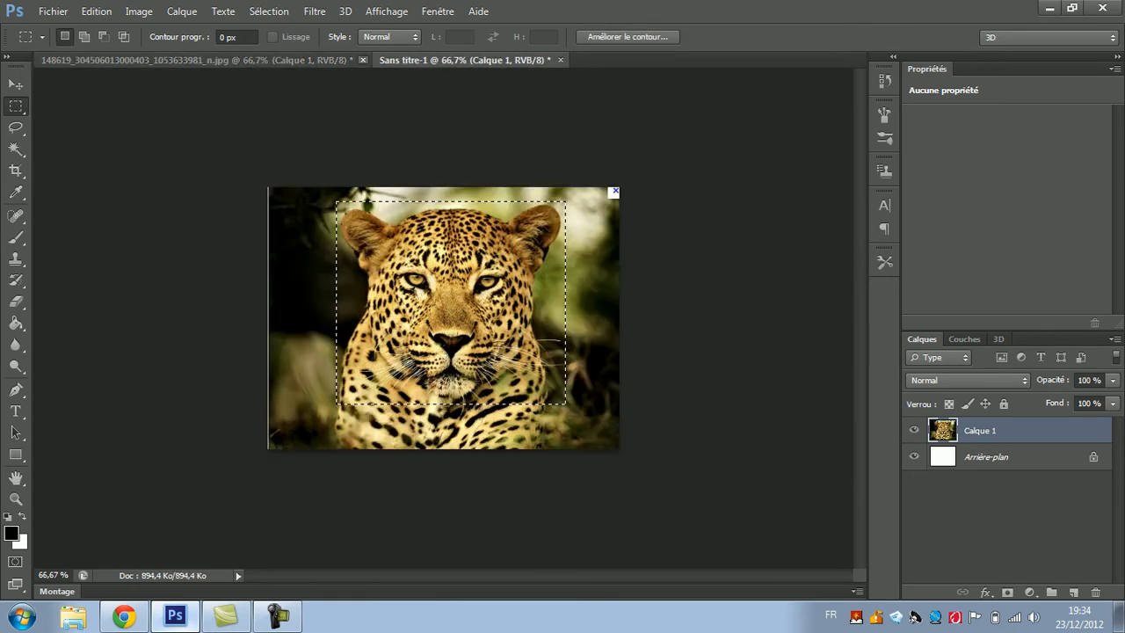
pyautogui.click(197, 60)
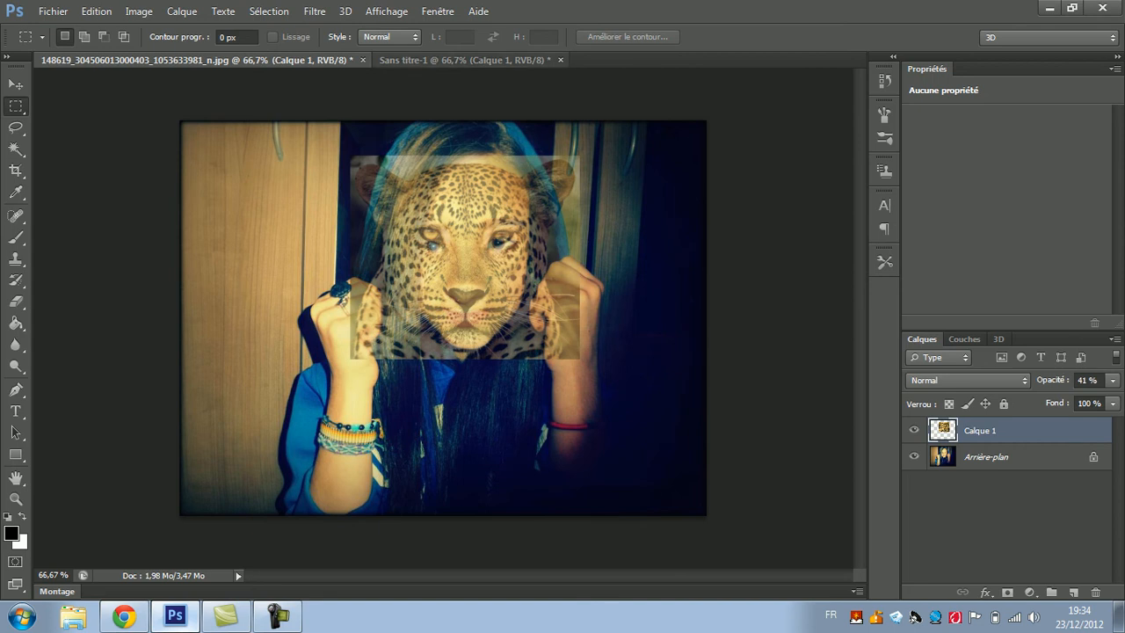
pyautogui.click(464, 59)
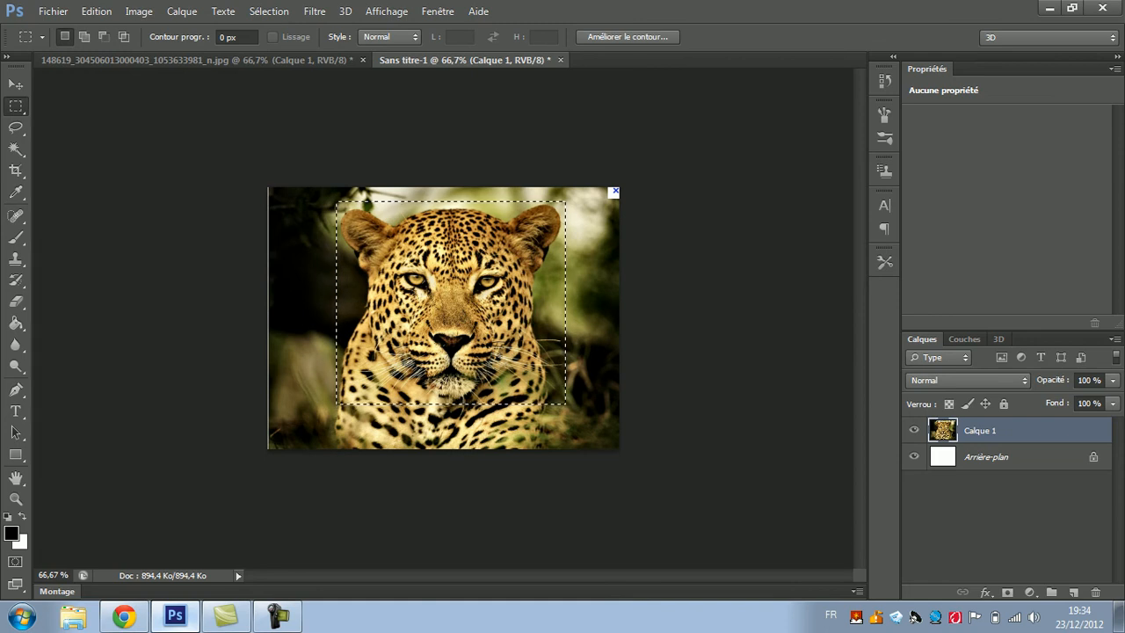
pyautogui.click(197, 60)
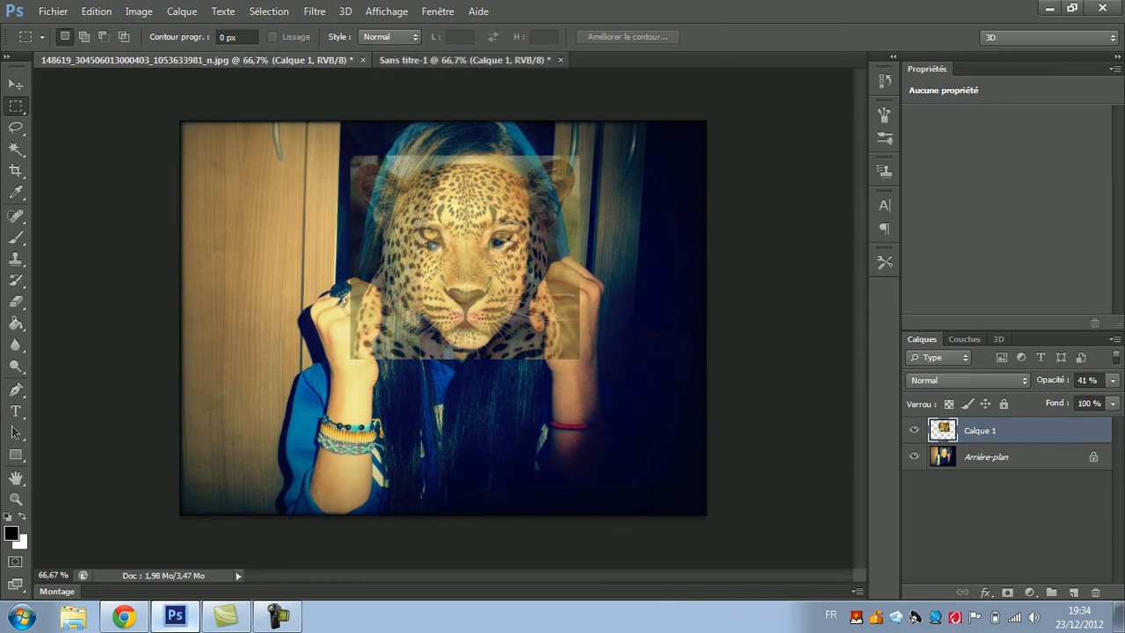
pyautogui.click(465, 59)
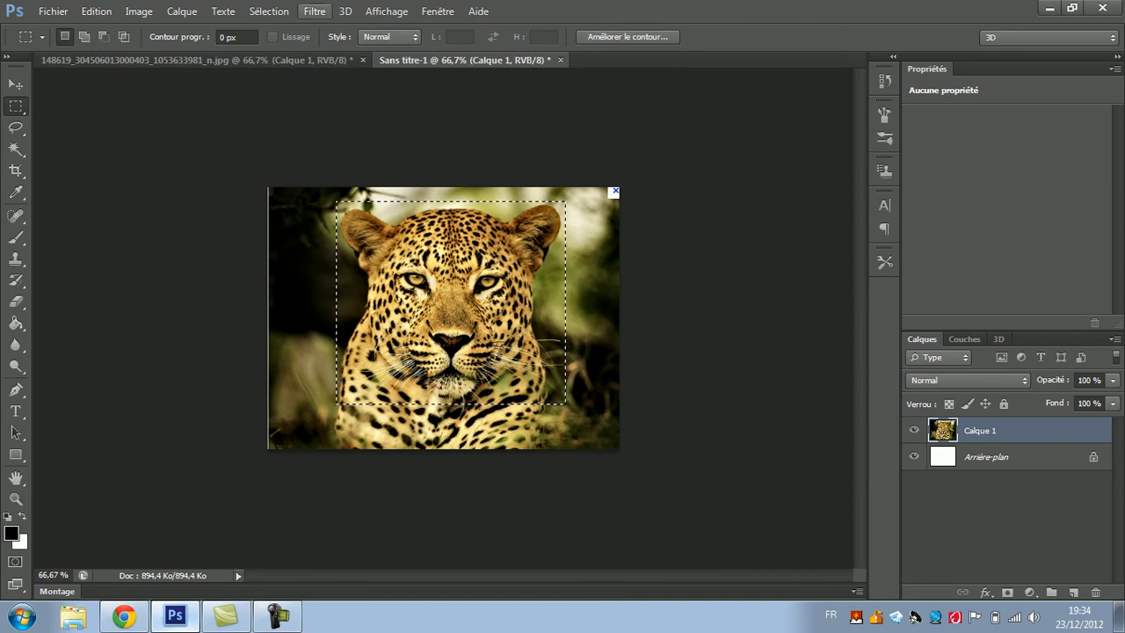
pyautogui.click(197, 60)
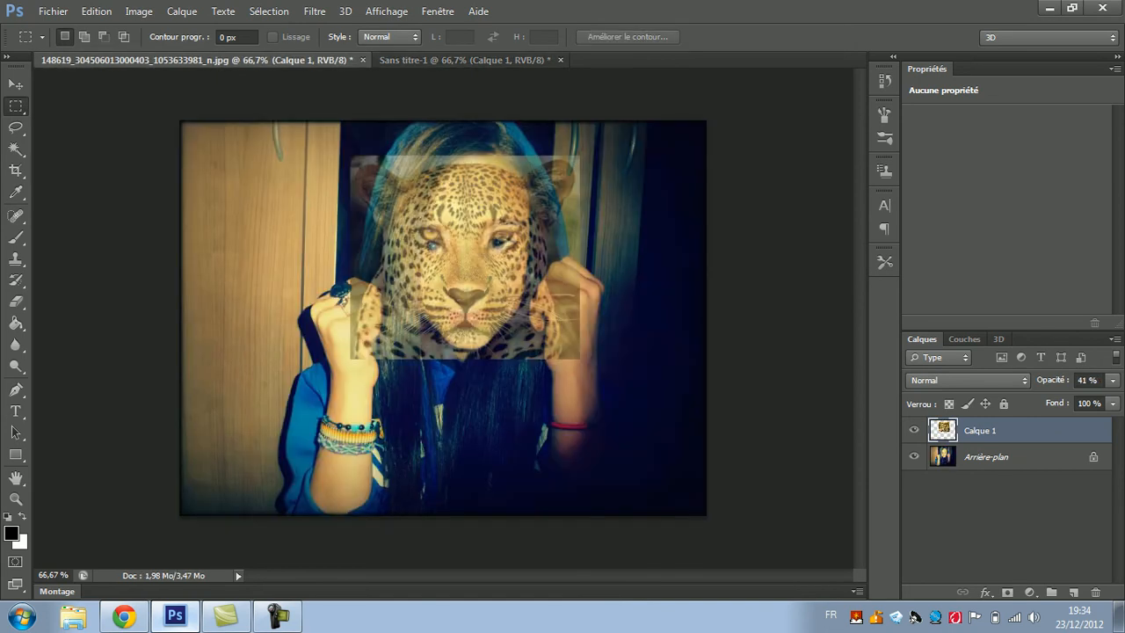
# Close the untitled leopard source document Sans titre-1 without saving its changes
pyautogui.click(465, 60)
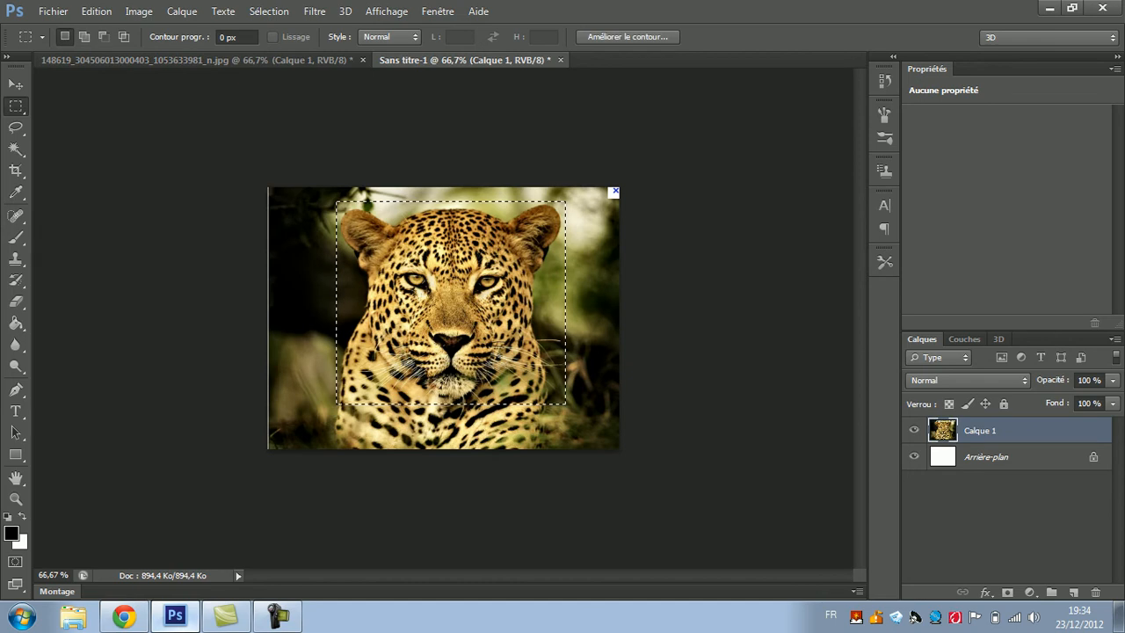
pyautogui.click(560, 60)
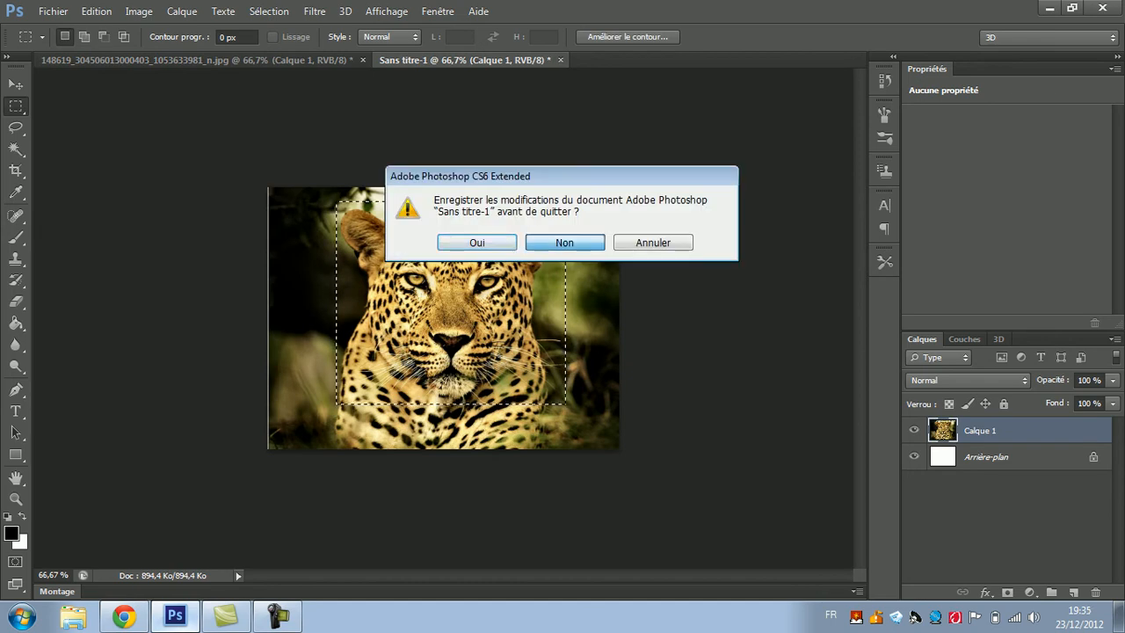
pyautogui.click(565, 243)
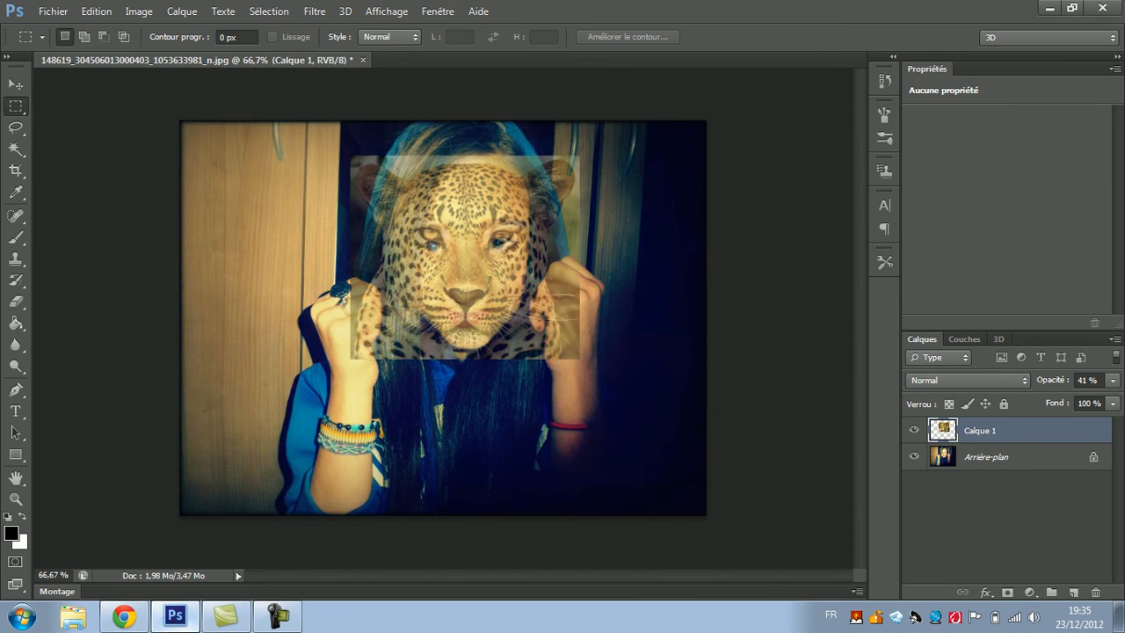
# Rename the leopard layer Calque 1 as Tigre
pyautogui.press('v')
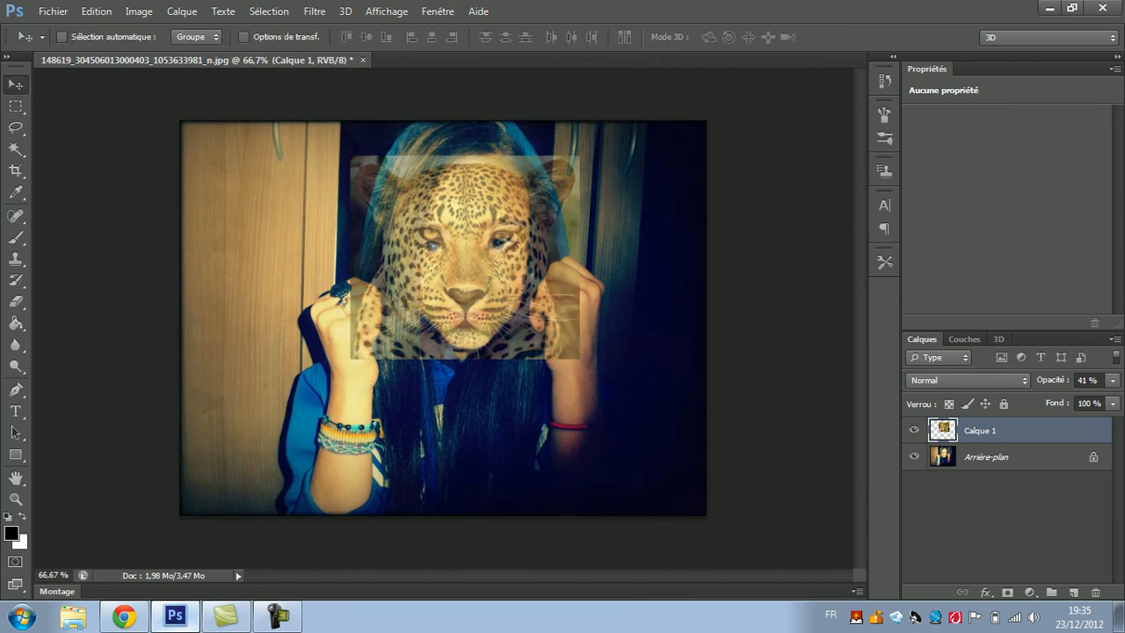
pyautogui.doubleClick(980, 430)
pyautogui.press('BackSpace')
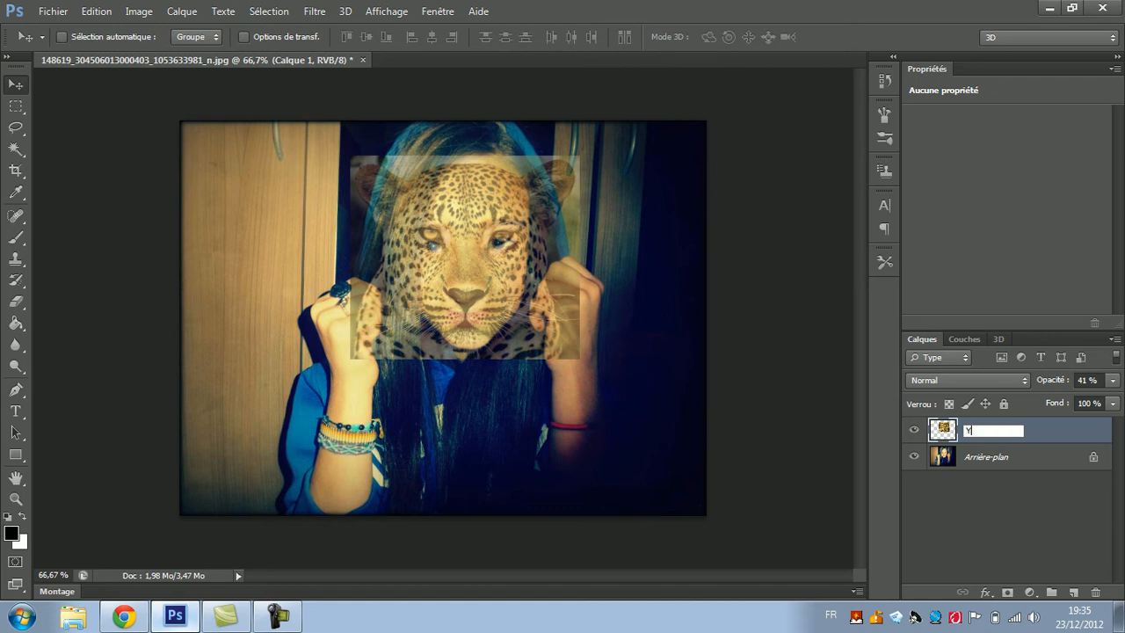
pyautogui.write('Tigre')
pyautogui.press('Return')
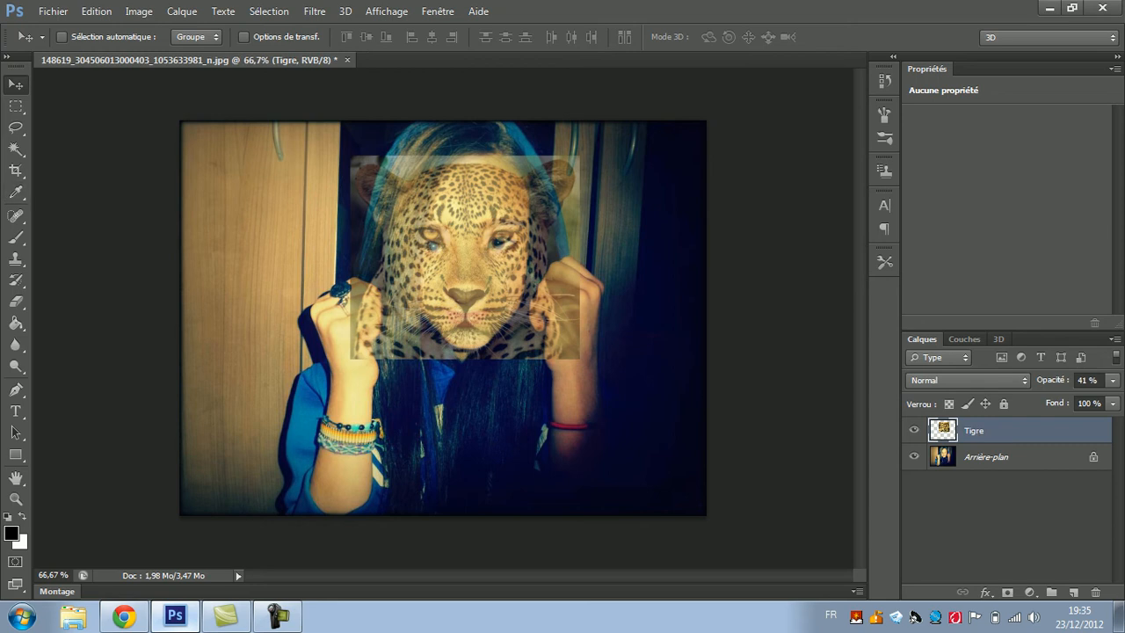
# Lower the Tigre layer's opacity to 25% and move it over the girl's face to X 516 px, Y 243.5 px
pyautogui.hotkey('ctrl', 't')
pyautogui.click(1112, 380)
pyautogui.moveTo(1068, 399); pyautogui.dragTo(1054, 400)
pyautogui.moveTo(466, 257)
pyautogui.mouseDown()
pyautogui.moveTo(456, 239)
pyautogui.moveTo(463, 254)
pyautogui.mouseUp()
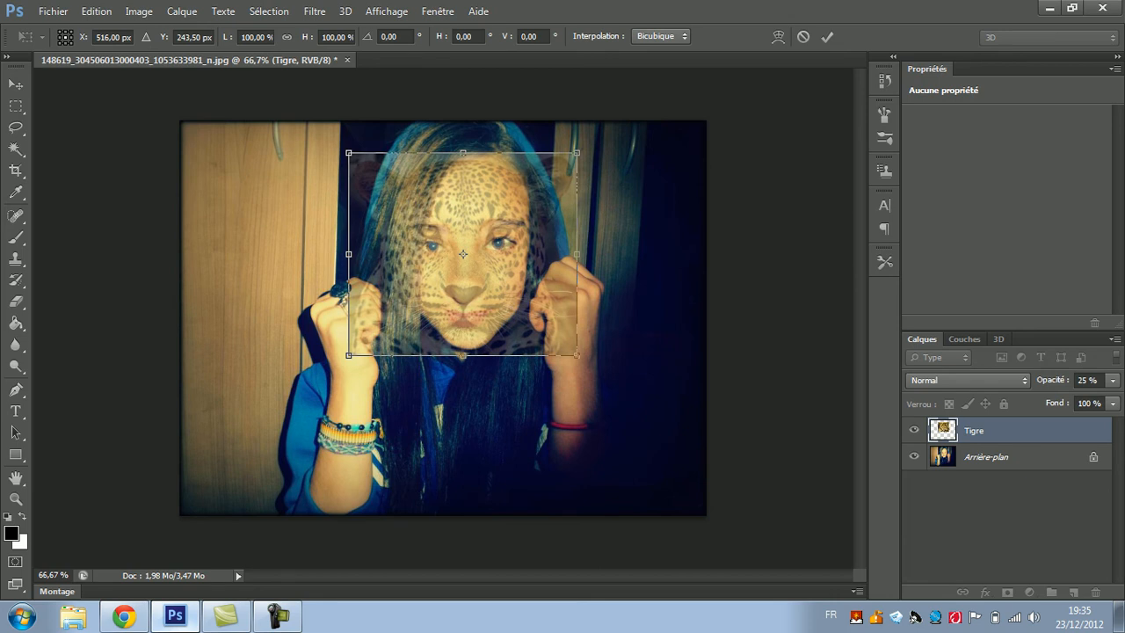
pyautogui.press('Return')
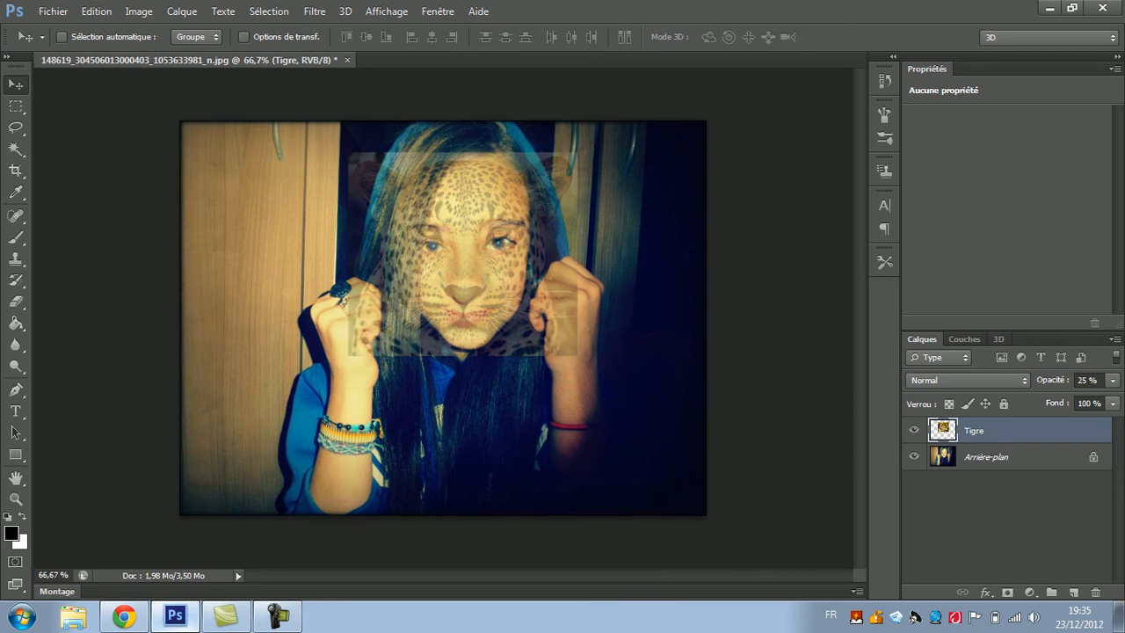
# Erase the leopard overlay across the forehead and along its right side with the soft 298 px Eraser
pyautogui.click(16, 301)
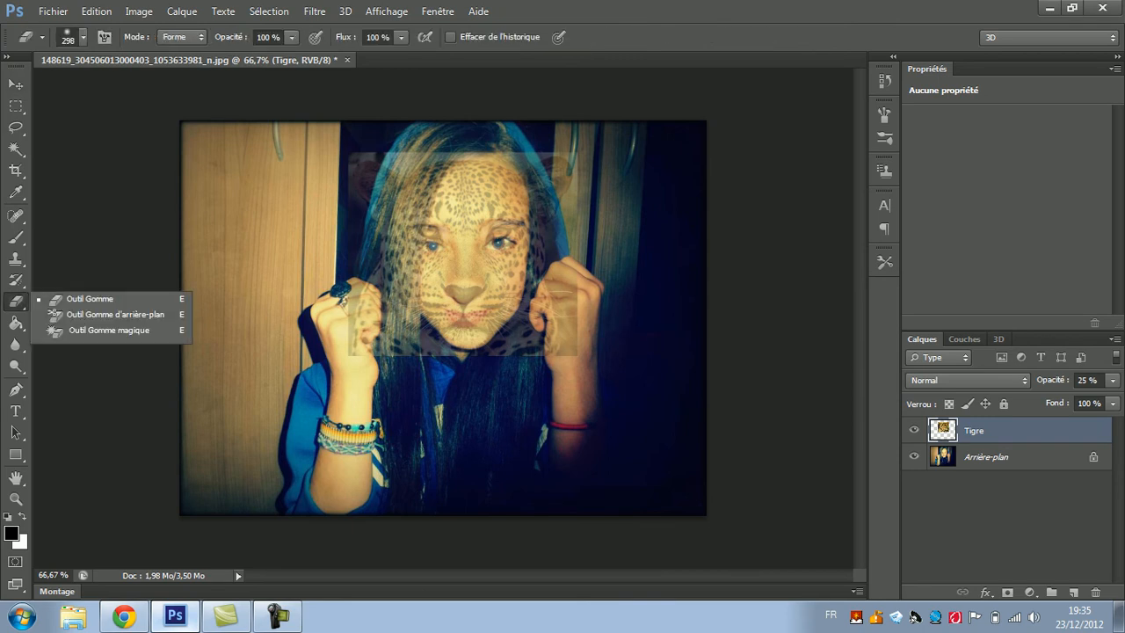
pyautogui.click(90, 299)
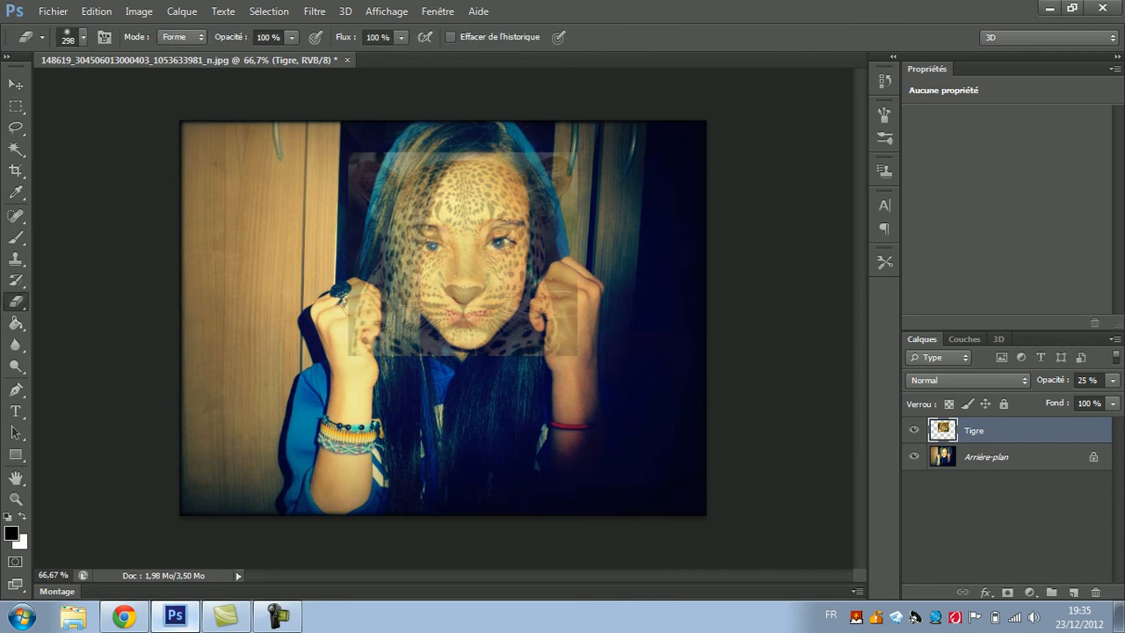
pyautogui.moveTo(387, 128)
pyautogui.mouseDown()
pyautogui.moveTo(448, 145)
pyautogui.moveTo(536, 140)
pyautogui.moveTo(378, 132)
pyautogui.mouseUp()
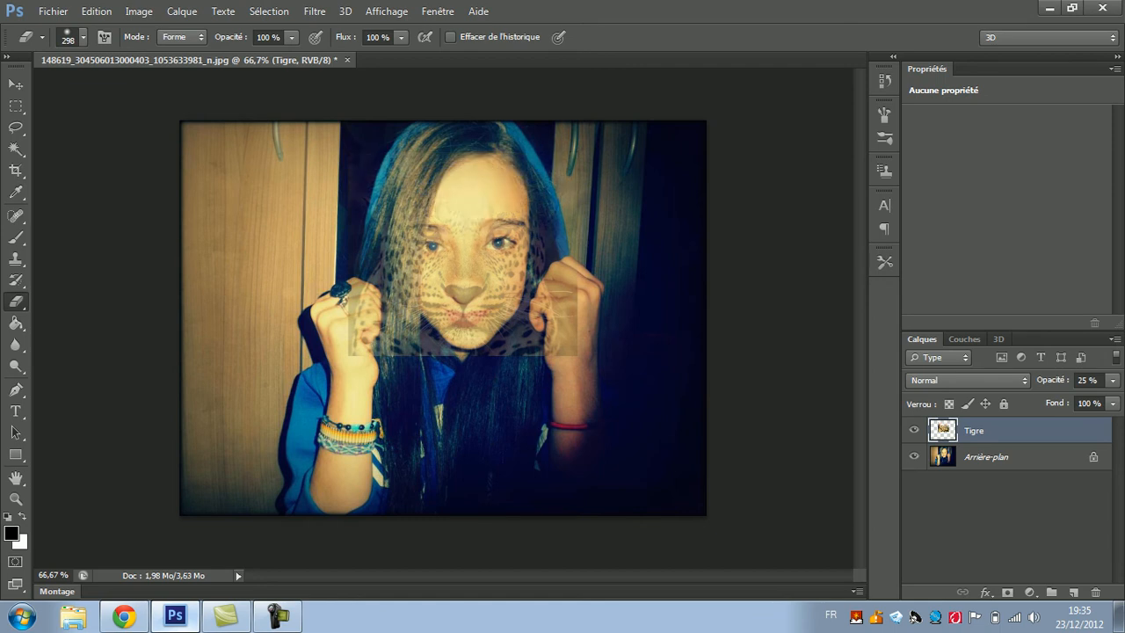
pyautogui.rightClick(561, 164)
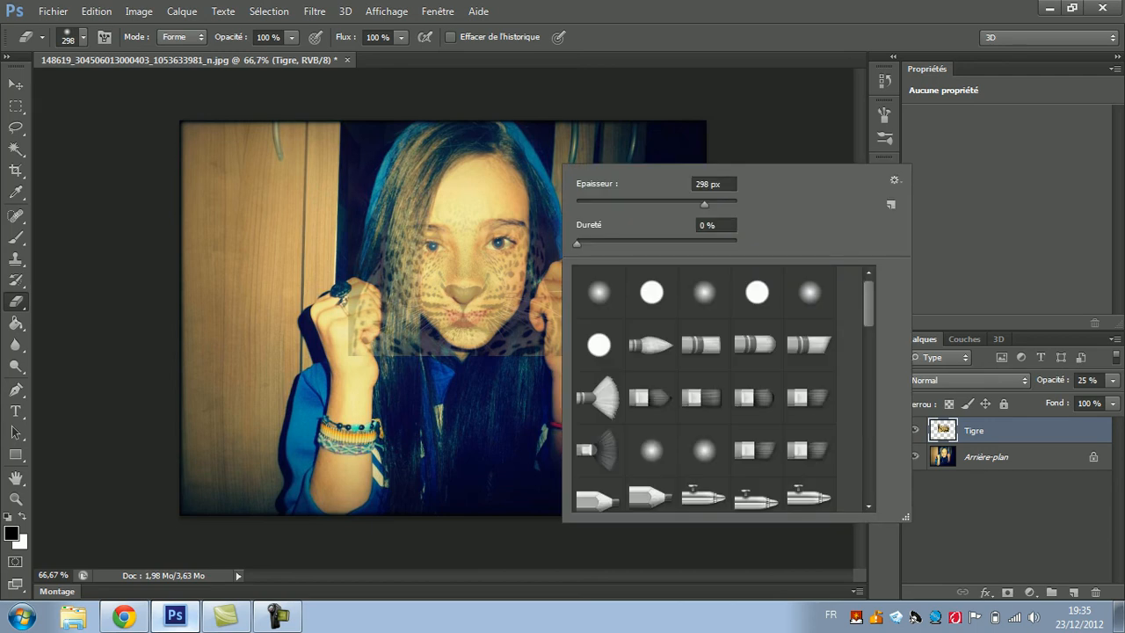
pyautogui.press('Return')
pyautogui.click(585, 383)
pyautogui.click(587, 373)
pyautogui.click(597, 352)
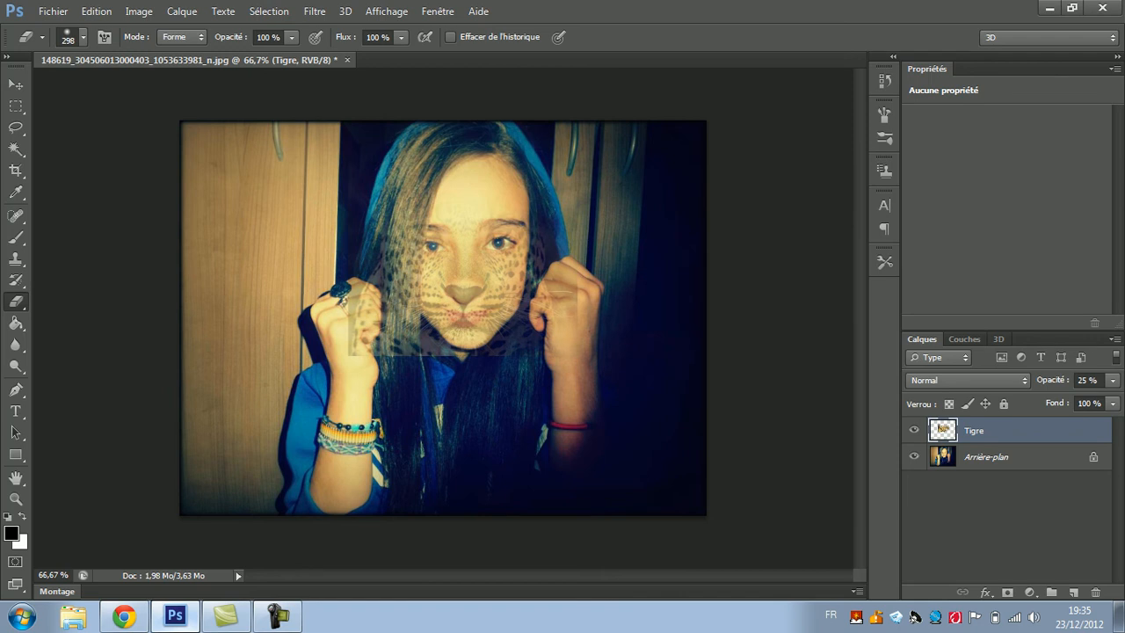
# Set the Eraser size to 63 px and erase the leopard texture covering the hand on the left of the photo
pyautogui.rightClick(608, 241)
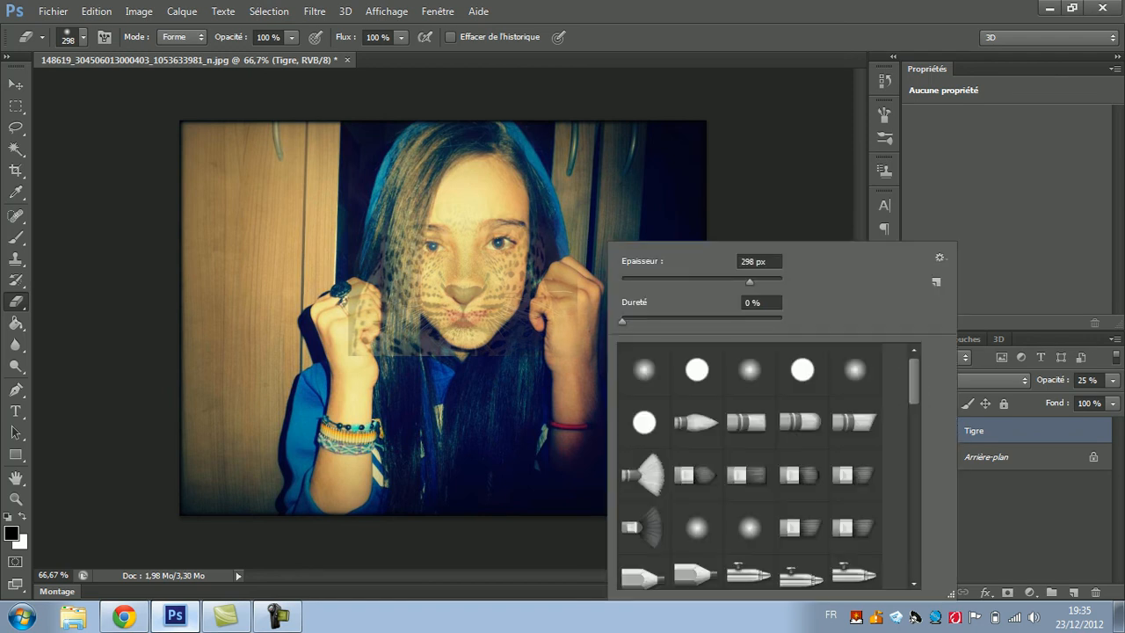
pyautogui.write('36')
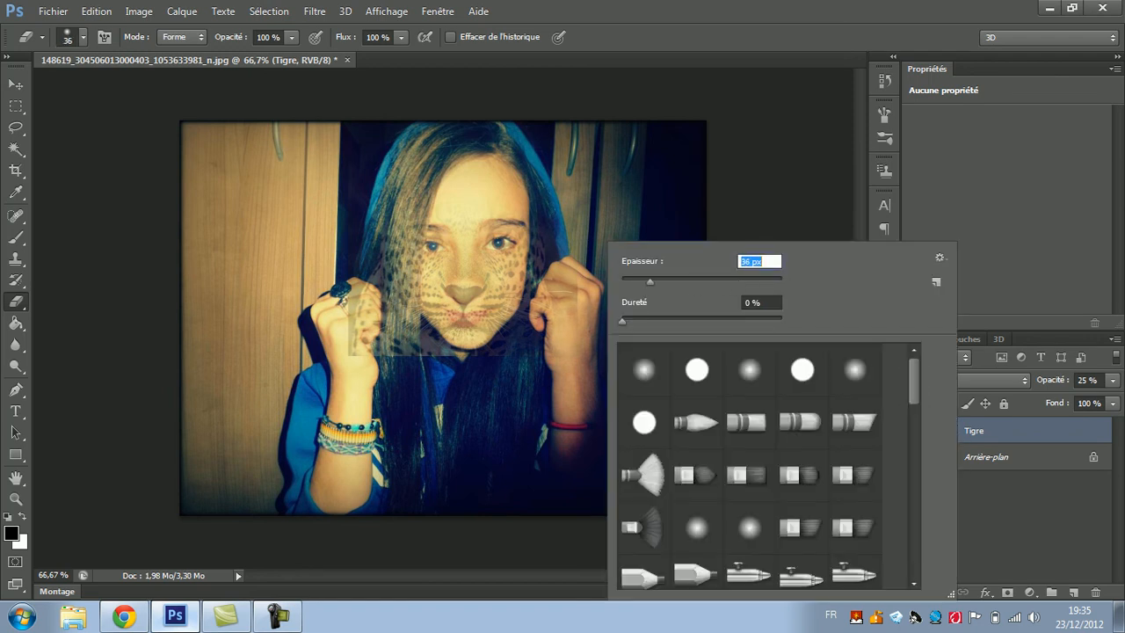
pyautogui.press('Return')
pyautogui.rightClick(574, 242)
pyautogui.moveTo(617, 281); pyautogui.dragTo(639, 281)
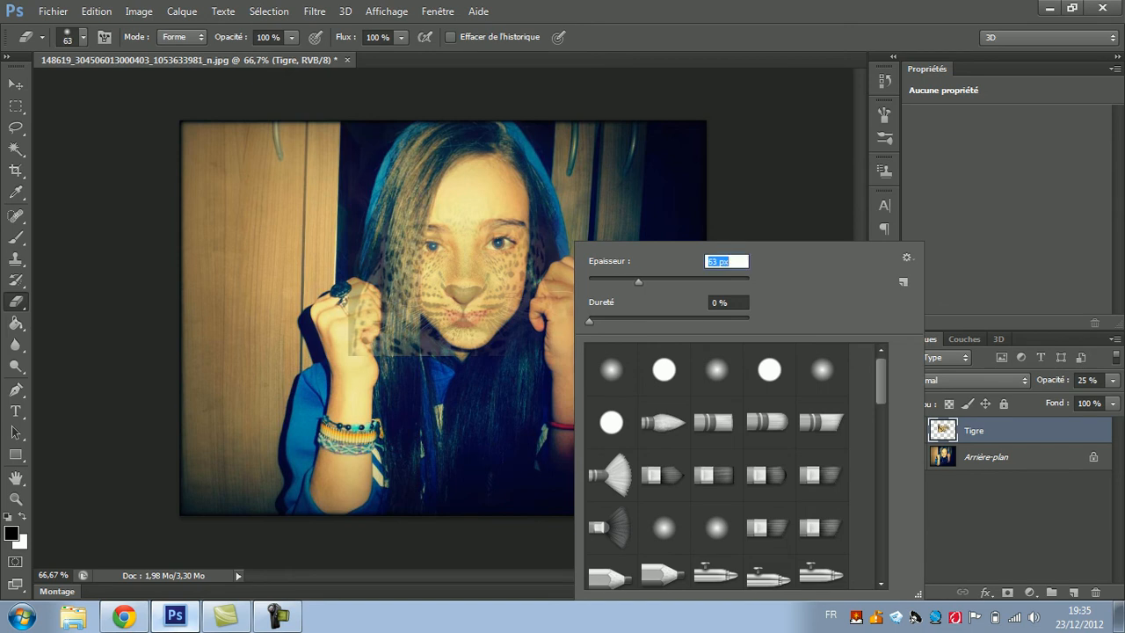
pyautogui.press('Return')
pyautogui.moveTo(383, 346)
pyautogui.mouseDown()
pyautogui.moveTo(359, 330)
pyautogui.moveTo(358, 290)
pyautogui.mouseUp()
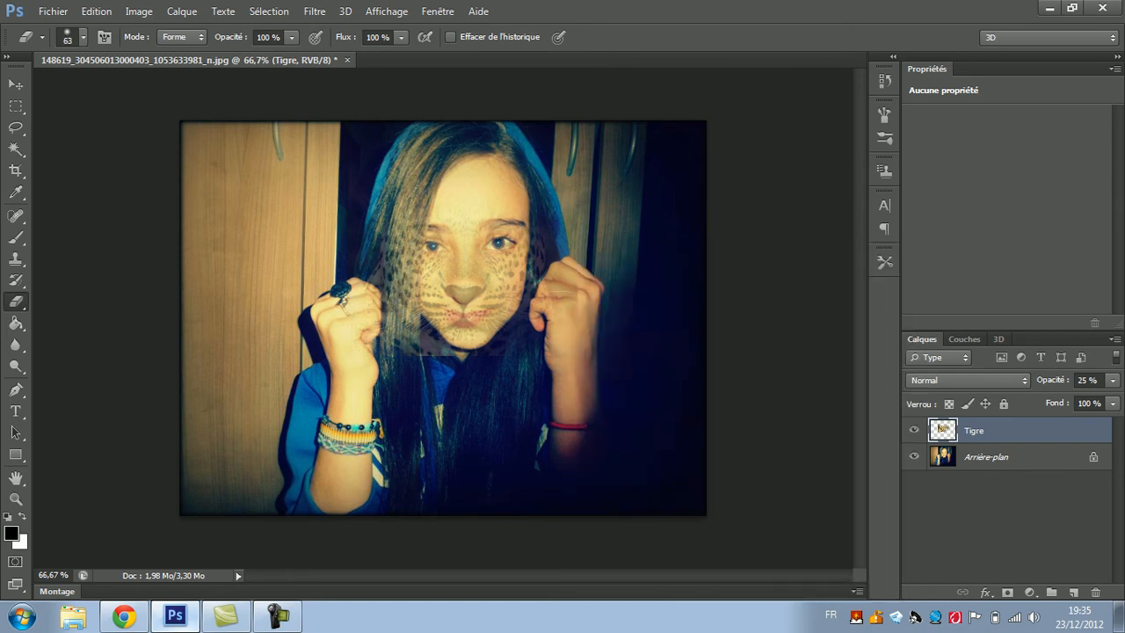
# Set the Eraser size to 91 px and erase the remaining leopard texture from the hair and around the face
pyautogui.rightClick(373, 238)
pyautogui.moveTo(438, 278); pyautogui.dragTo(459, 278)
pyautogui.press('Return')
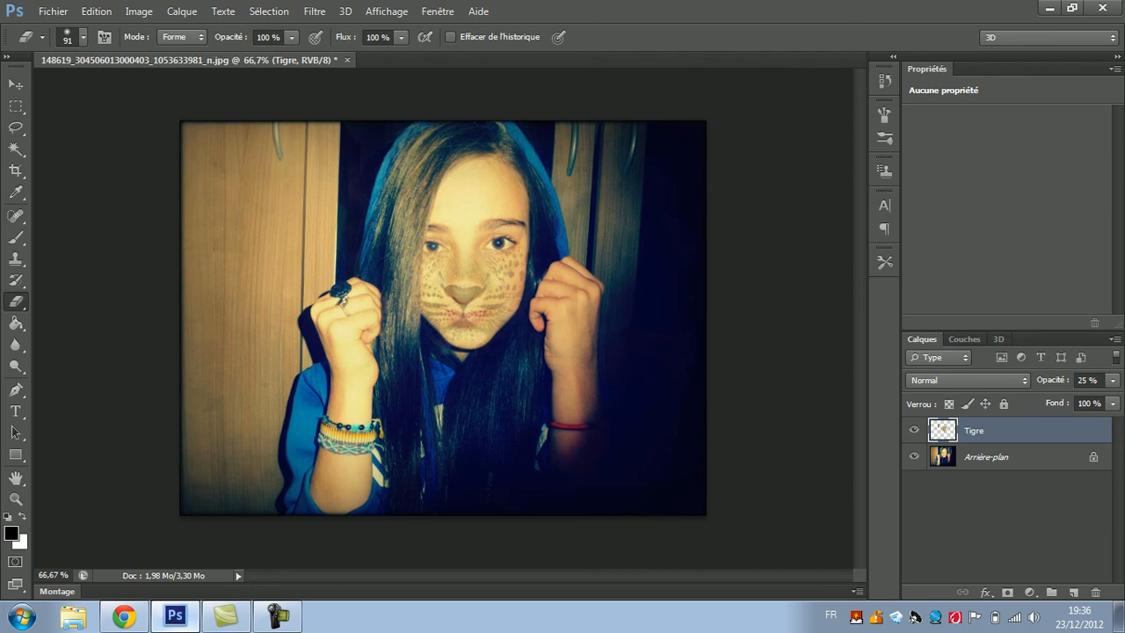
# Raise the Tigre layer's opacity to 55% and shift it slightly to X 522 px, Y 249.5 px to align with the face
pyautogui.click(1113, 380)
pyautogui.moveTo(1054, 399); pyautogui.dragTo(1080, 399)
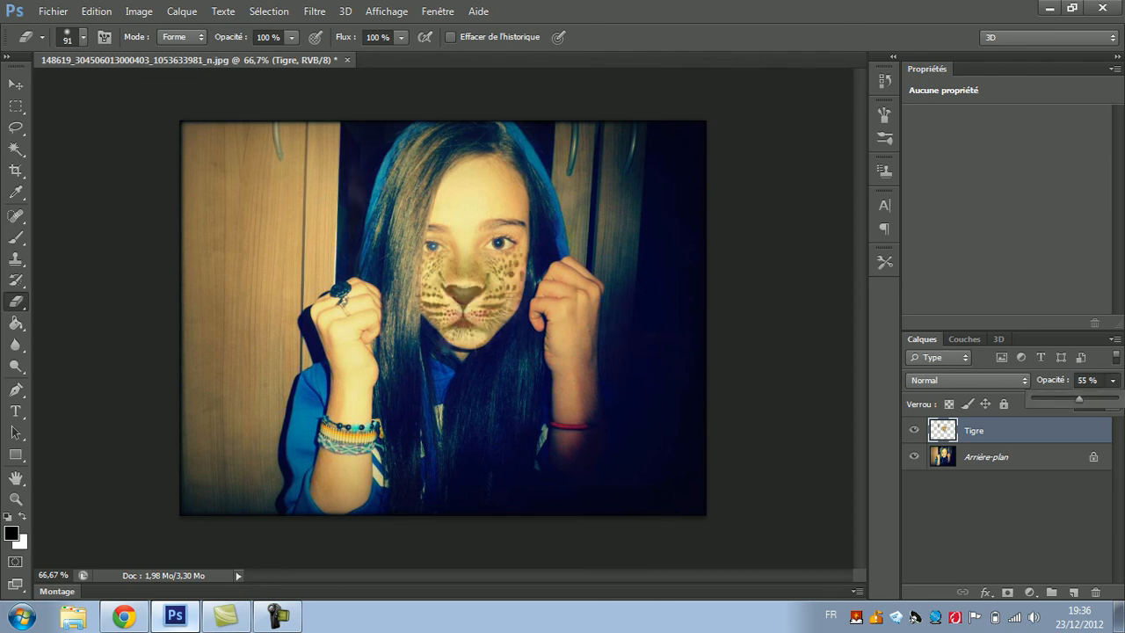
pyautogui.press('Return')
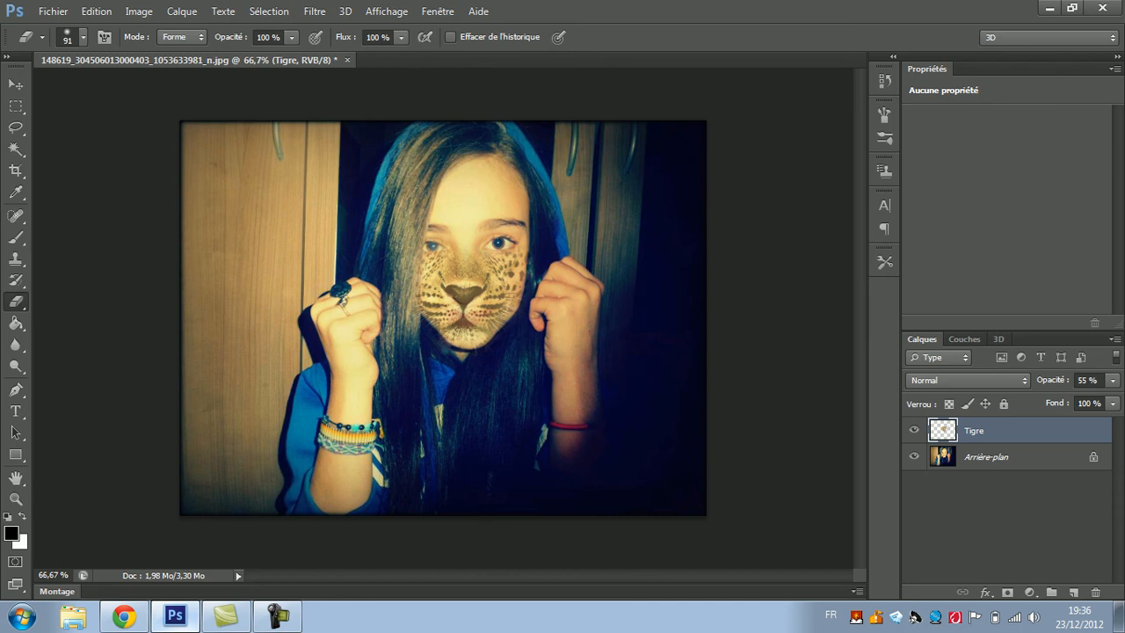
pyautogui.hotkey('ctrl', 't')
pyautogui.moveTo(511, 296); pyautogui.dragTo(515, 299)
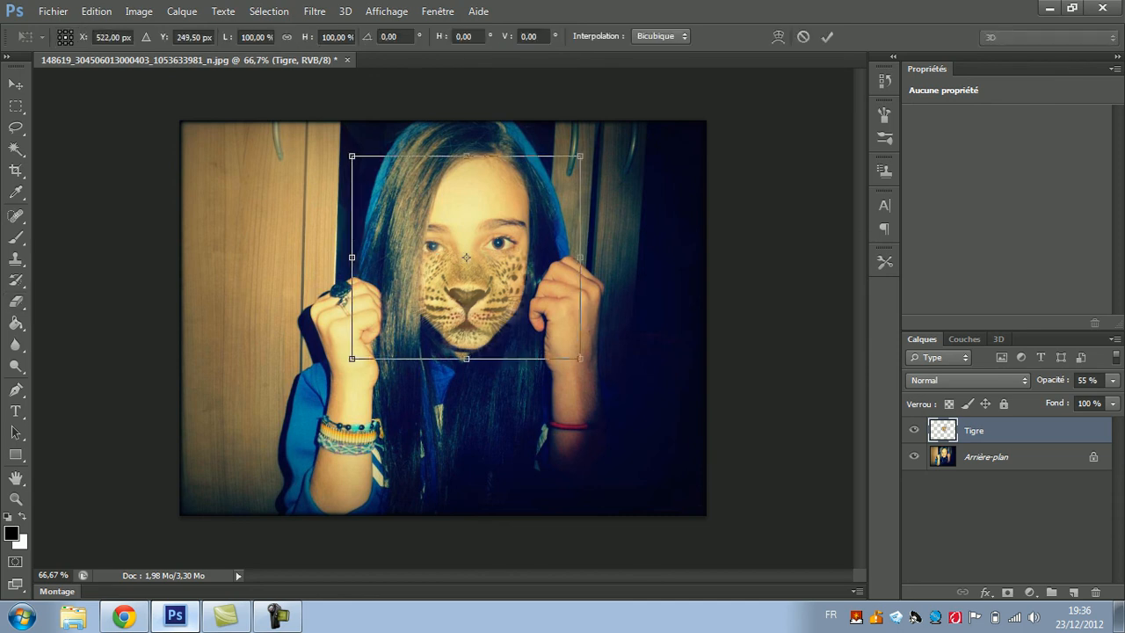
pyautogui.press('Return')
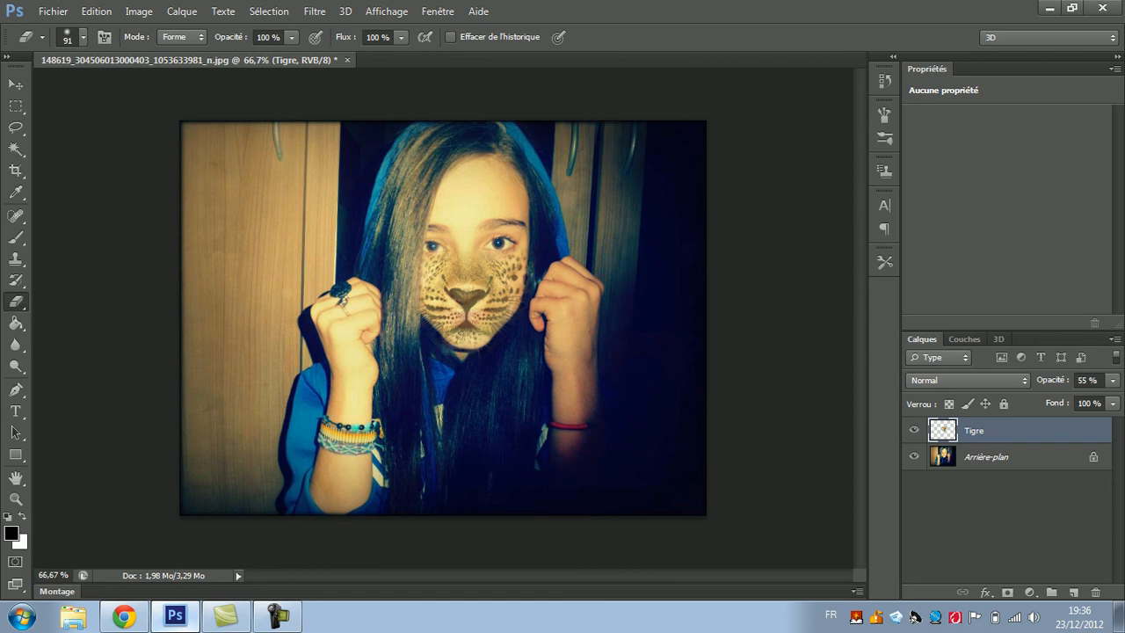
# Set the Tigre layer's opacity to 42% to blend the leopard muzzle with the skin
pyautogui.click(1113, 380)
pyautogui.moveTo(1079, 398); pyautogui.dragTo(1068, 398)
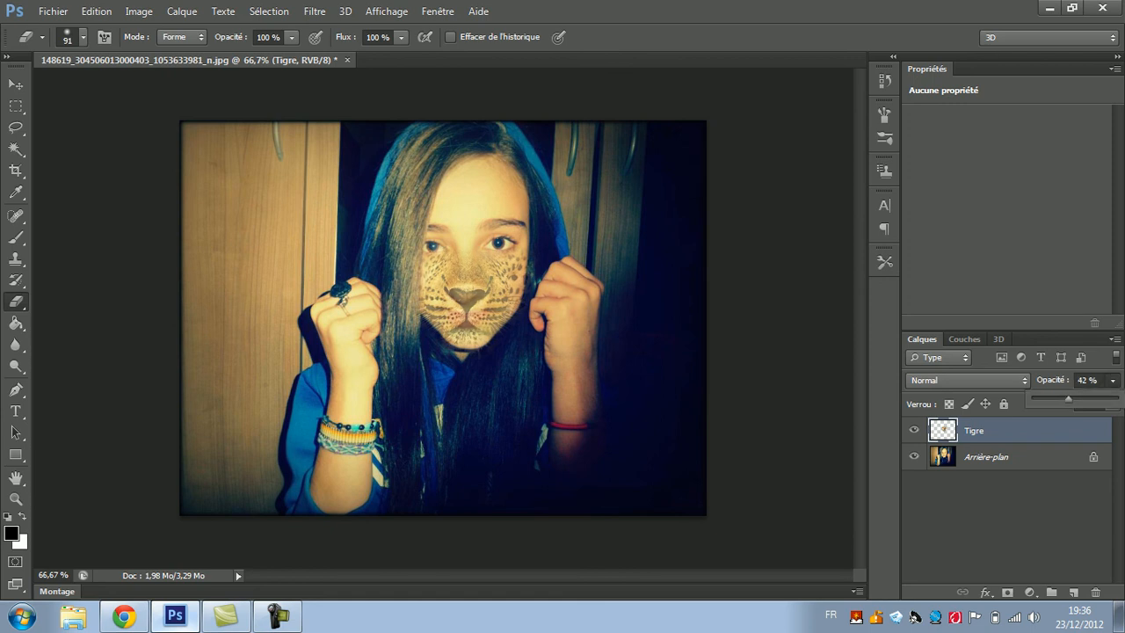
pyautogui.press('Return')
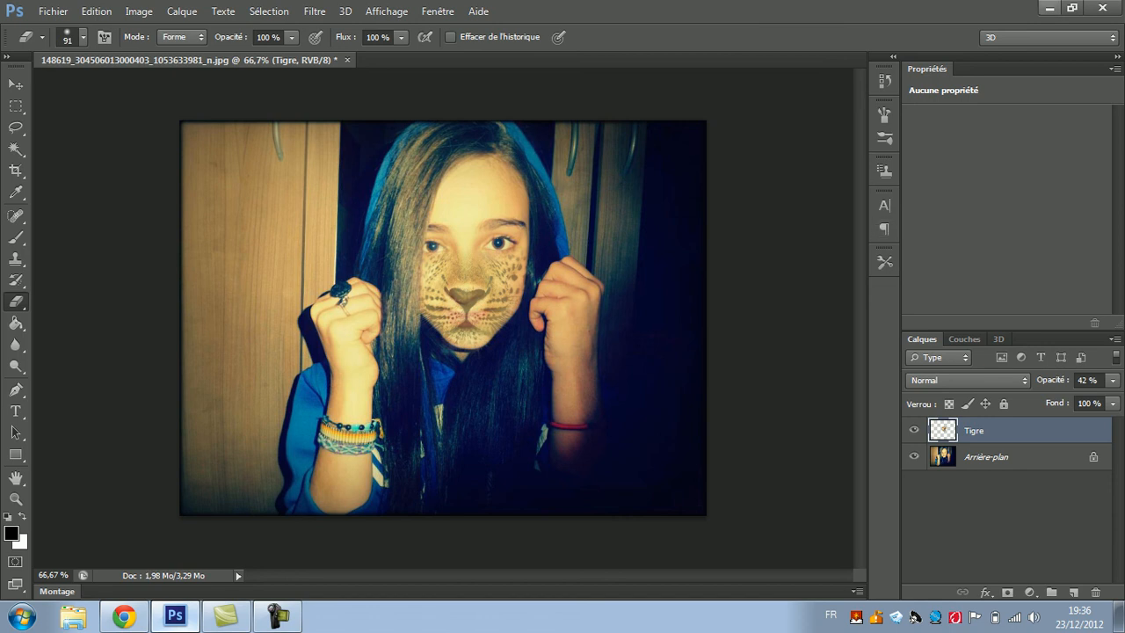
pyautogui.click(1071, 8)
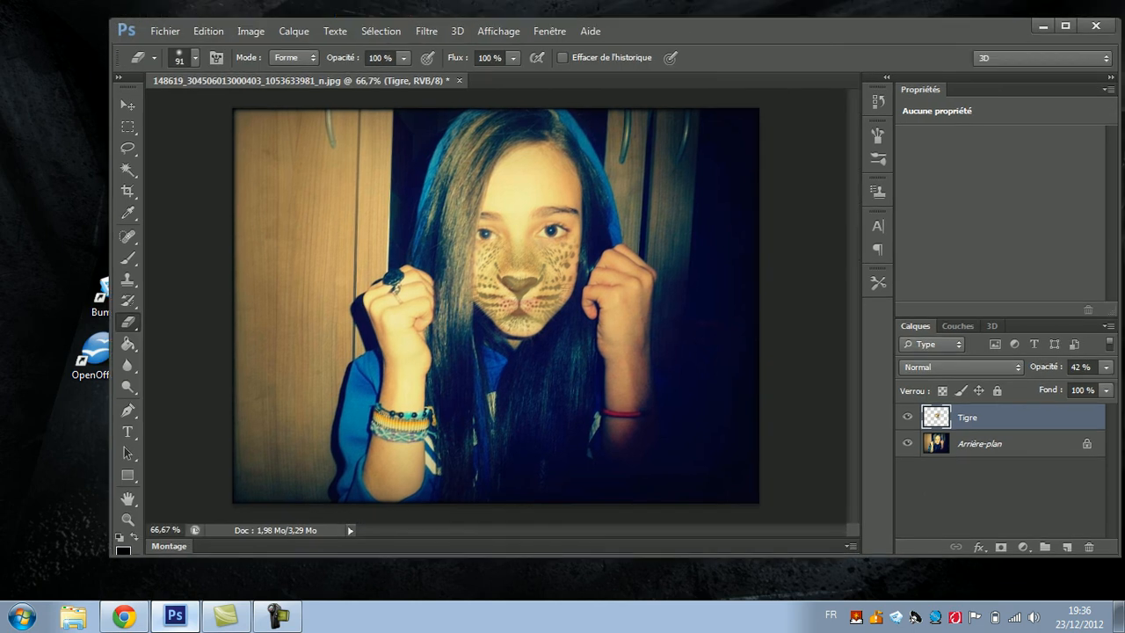
pyautogui.click(1065, 26)
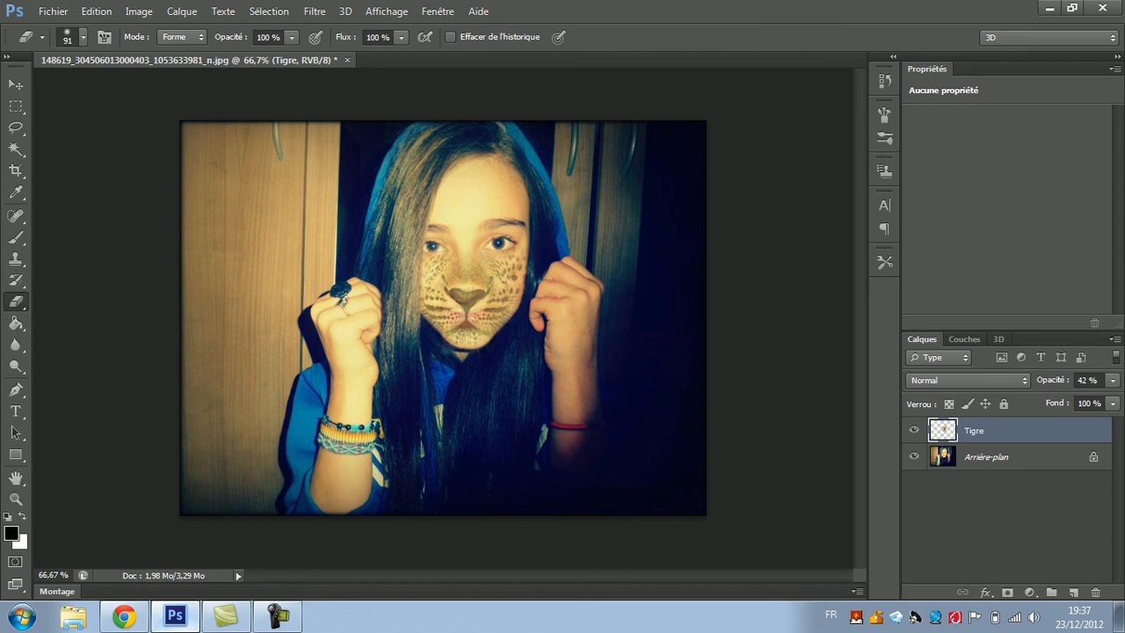
# Quit Photoshop without saving the changes to the leopard-face portrait
pyautogui.click(1101, 8)
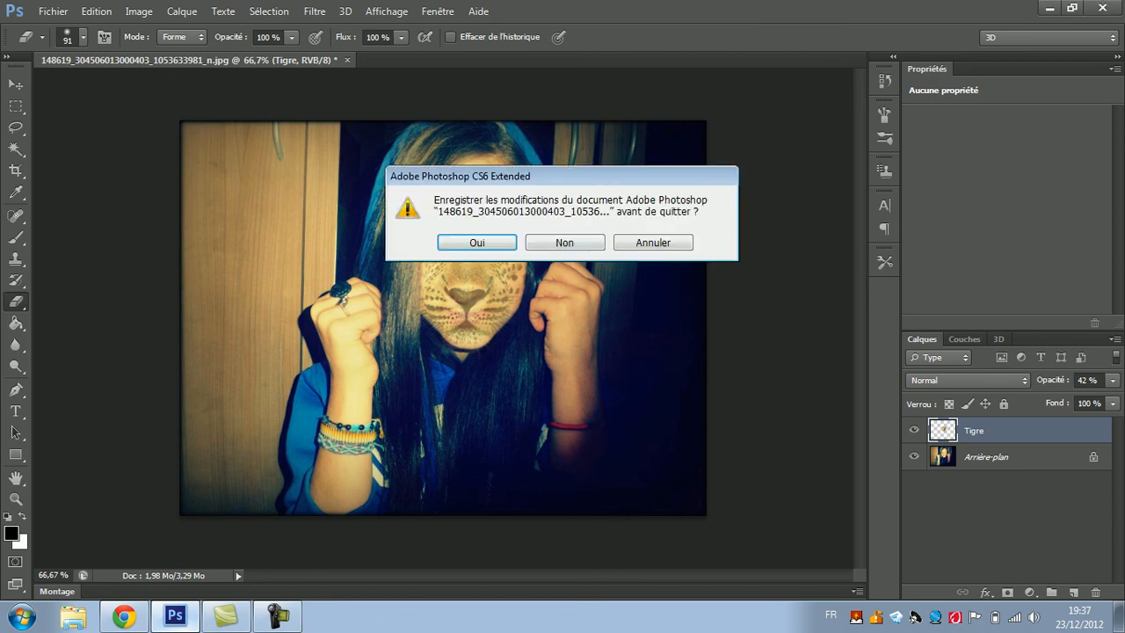
pyautogui.press('Tab')
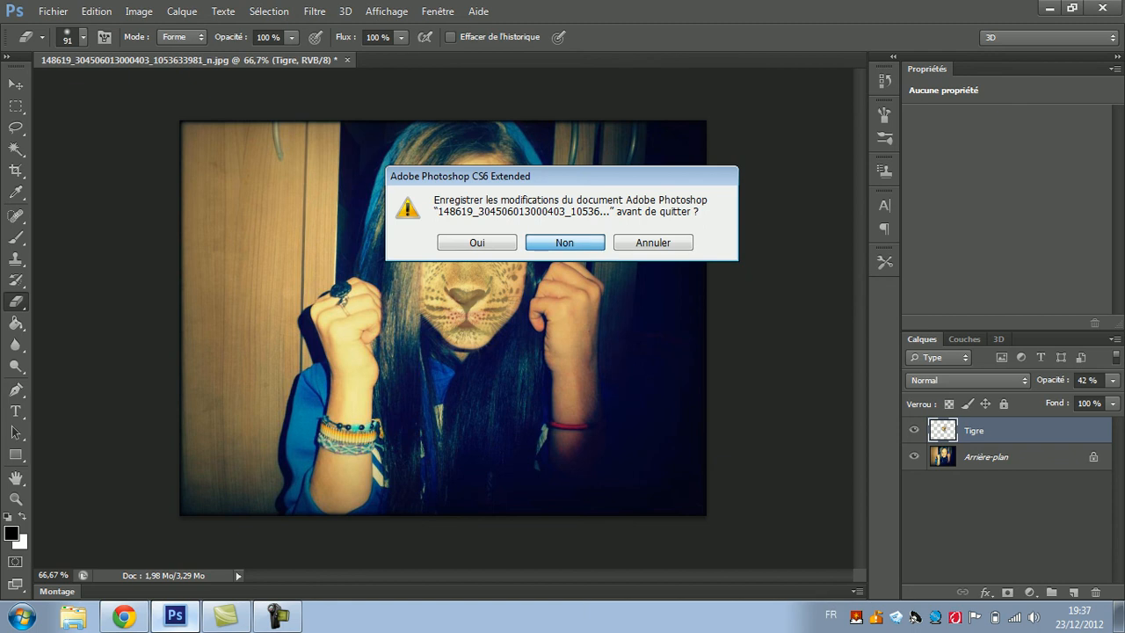
pyautogui.press('Return')
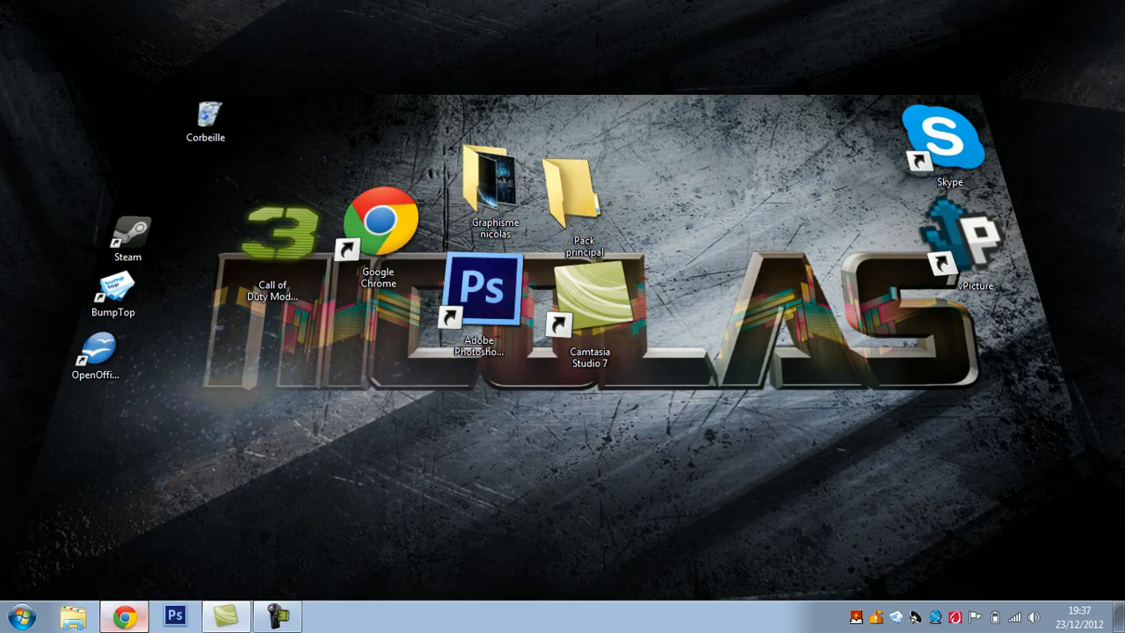
# Switch to Chrome, close the leopard image results tab and open the downloaded archive sony vegas pro 10.rar
pyautogui.click(124, 616)
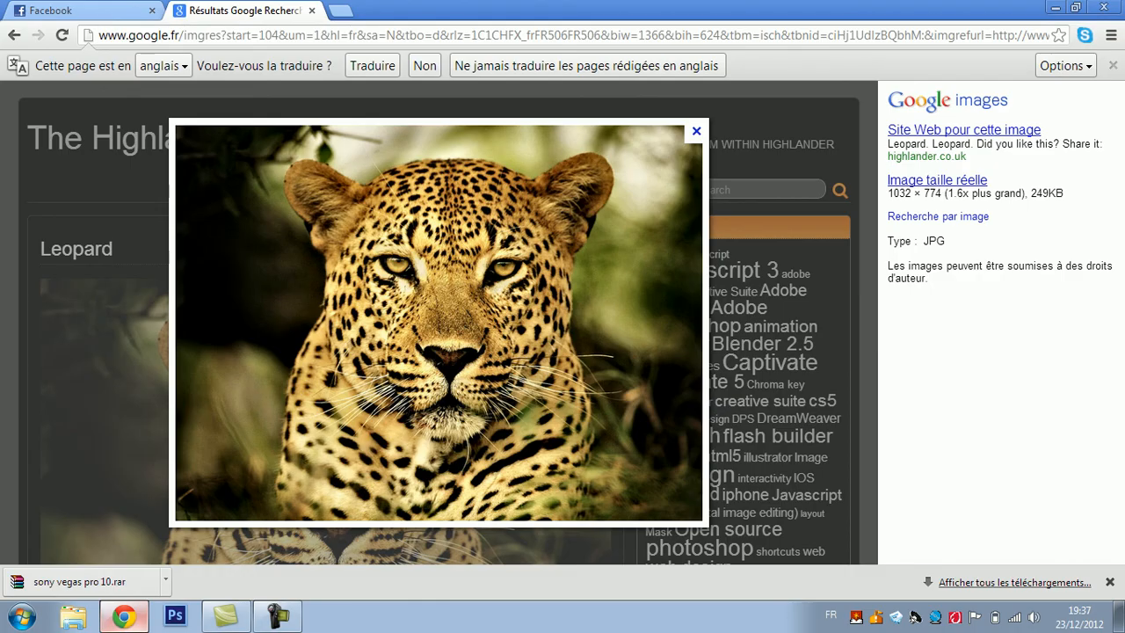
pyautogui.hotkey('ctrl', 'w')
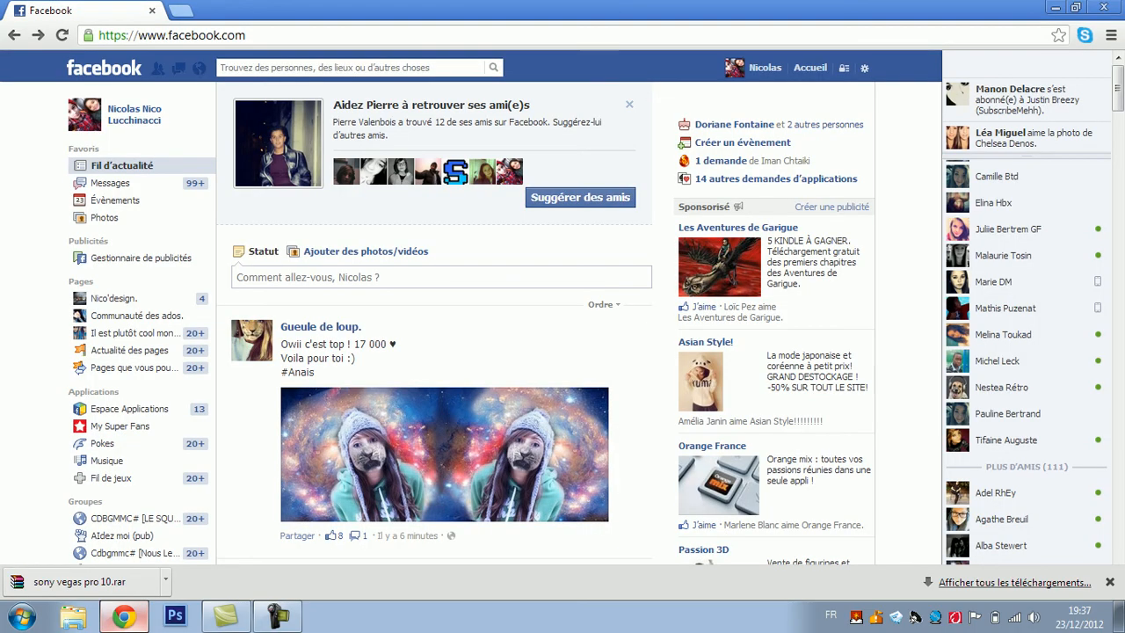
pyautogui.click(81, 581)
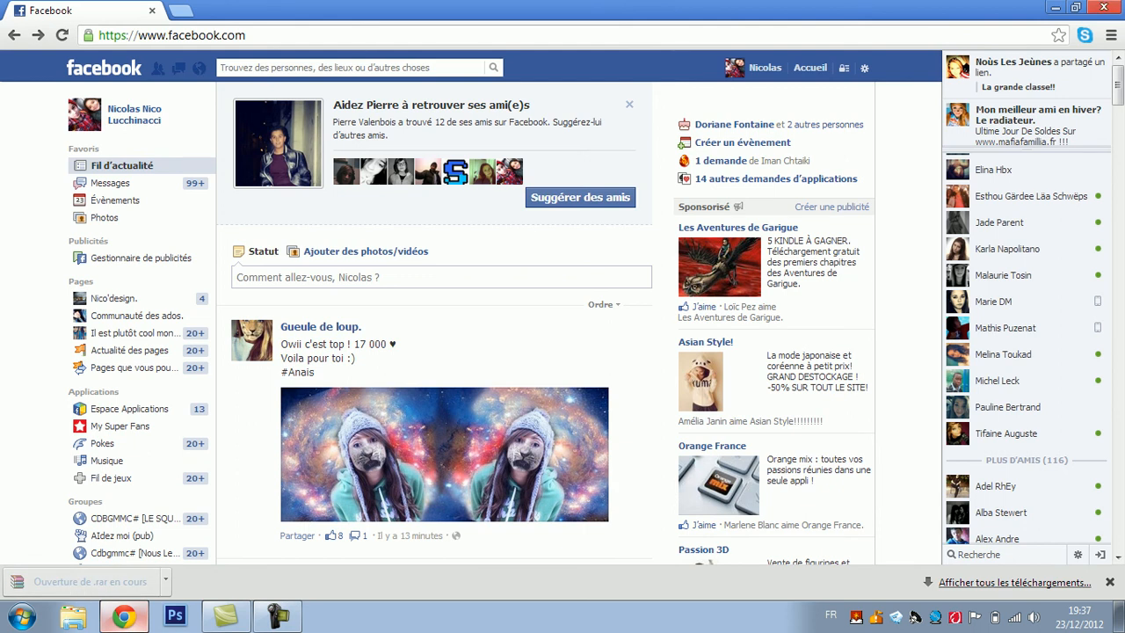
# Clear the browser from the desktop, reposition the WinRAR archive window and switch to Camtasia Studio
pyautogui.press('super+d')
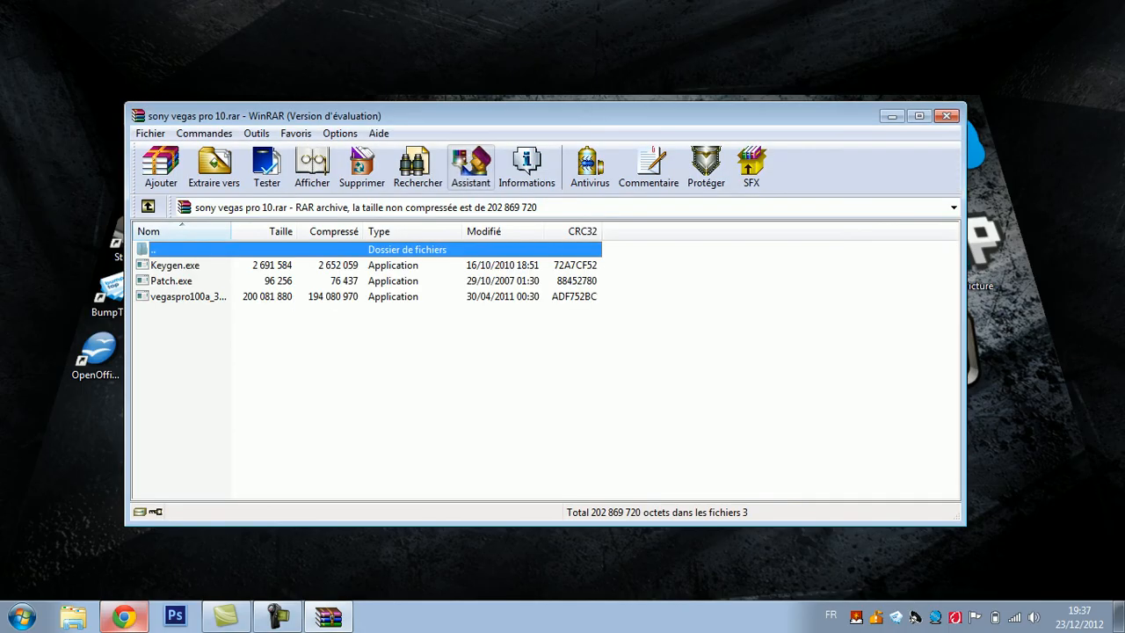
pyautogui.click(670, 254)
pyautogui.click(710, 185)
pyautogui.moveTo(707, 115); pyautogui.dragTo(839, 124)
pyautogui.click(226, 616)
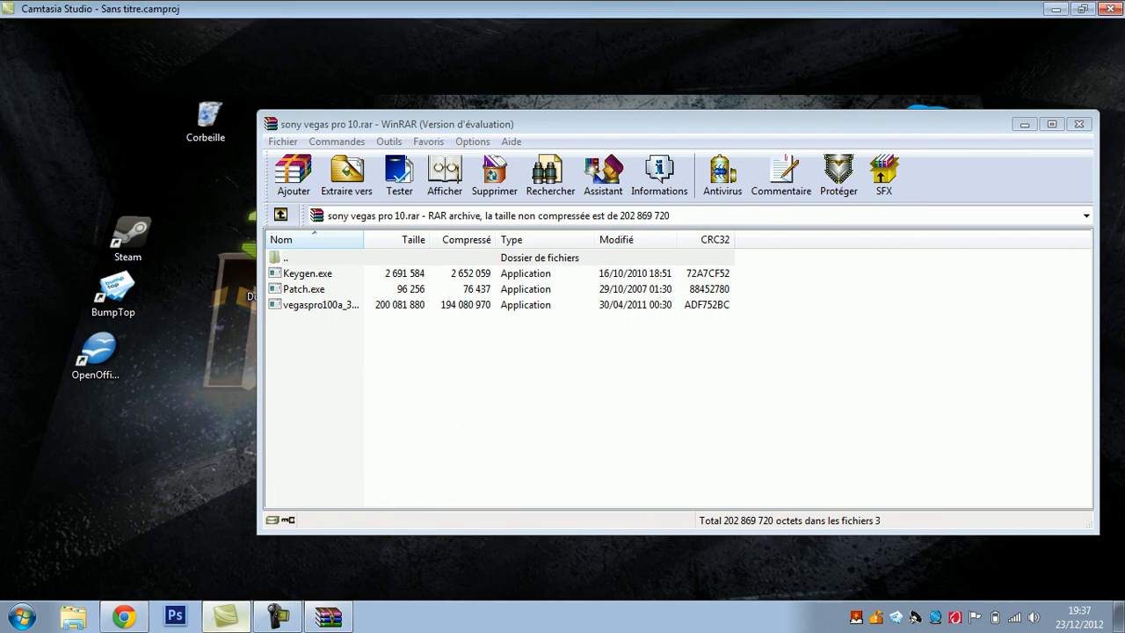